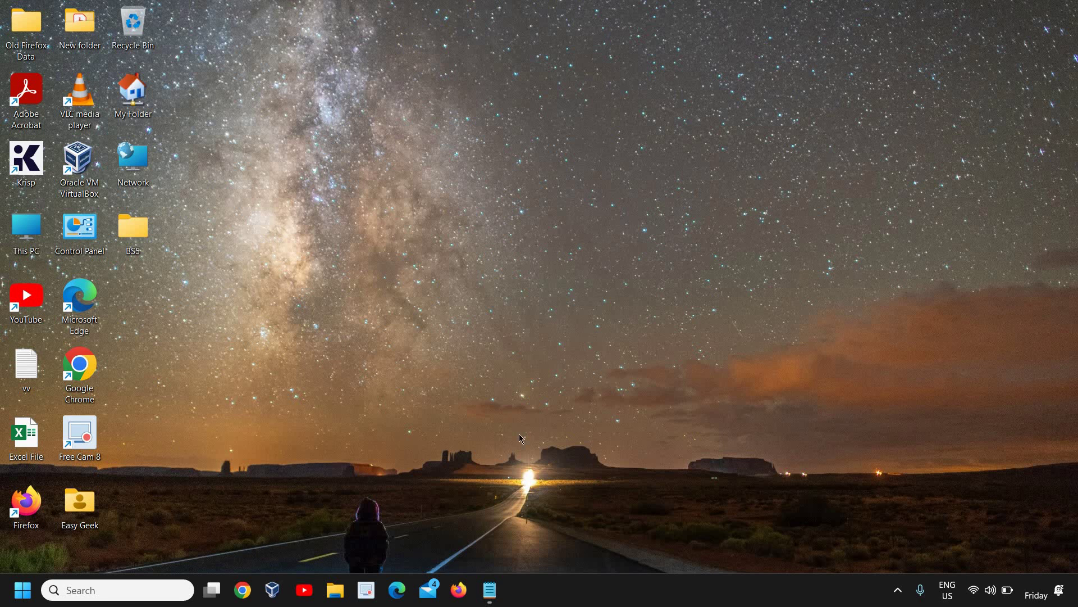
Glance at the repair notes, then run sfc /scannow in an administrator Command Prompt.
{"action": "left_click", "coordinate": [488, 590]}
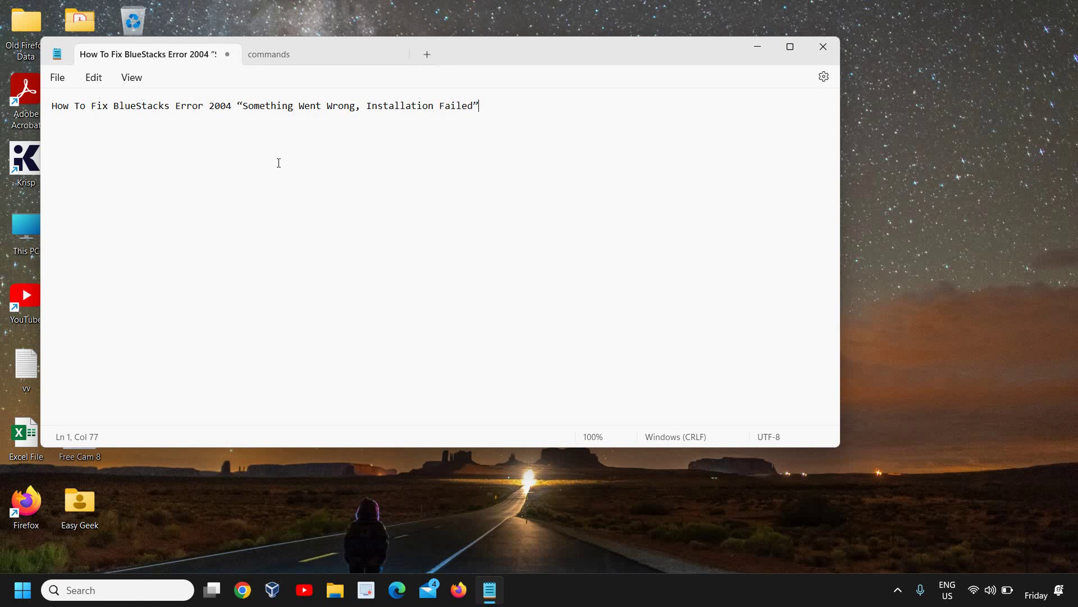
{"action": "left_click", "coordinate": [757, 46]}
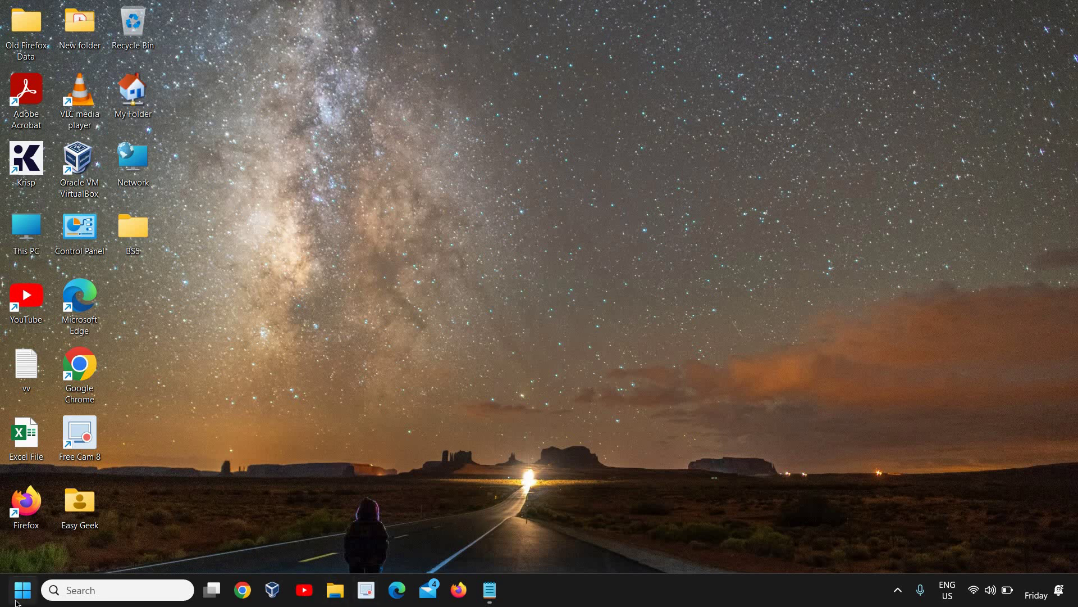
{"action": "left_click", "coordinate": [86, 585]}
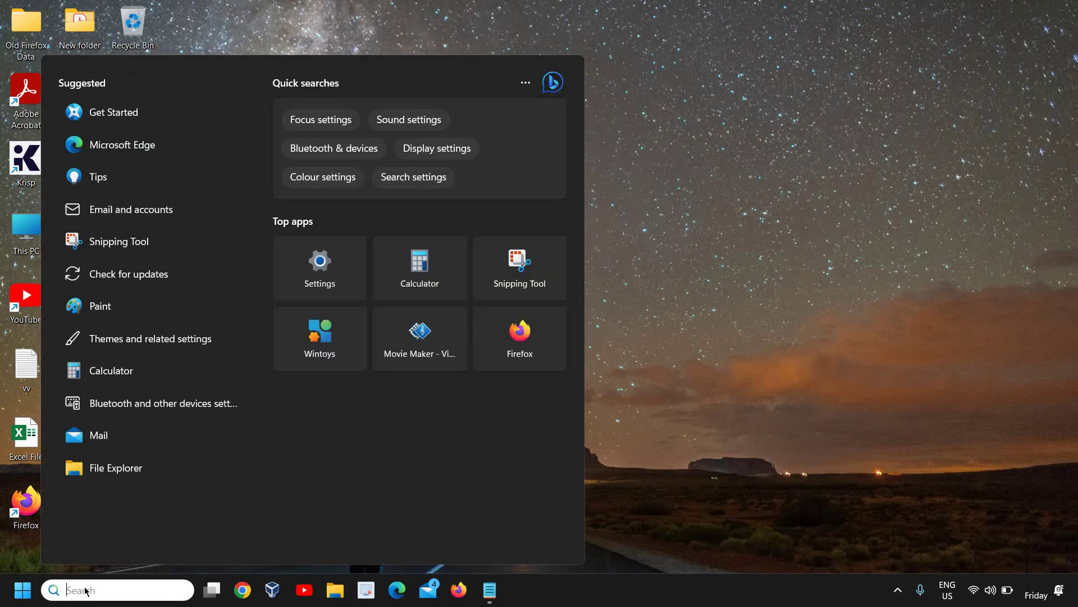
{"action": "type", "text": "cmd"}
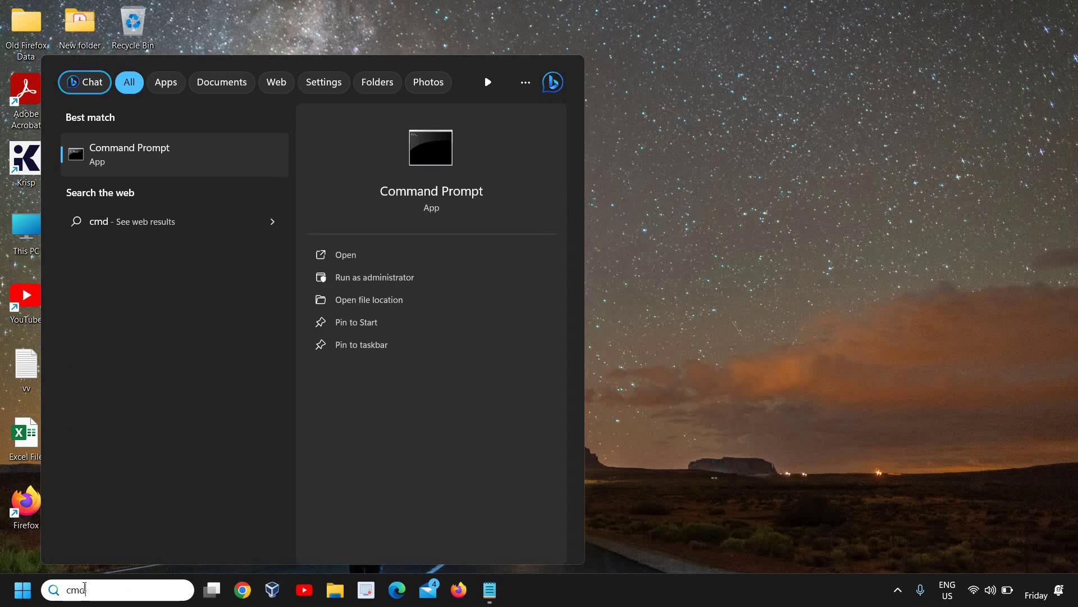
{"action": "left_click", "coordinate": [418, 279]}
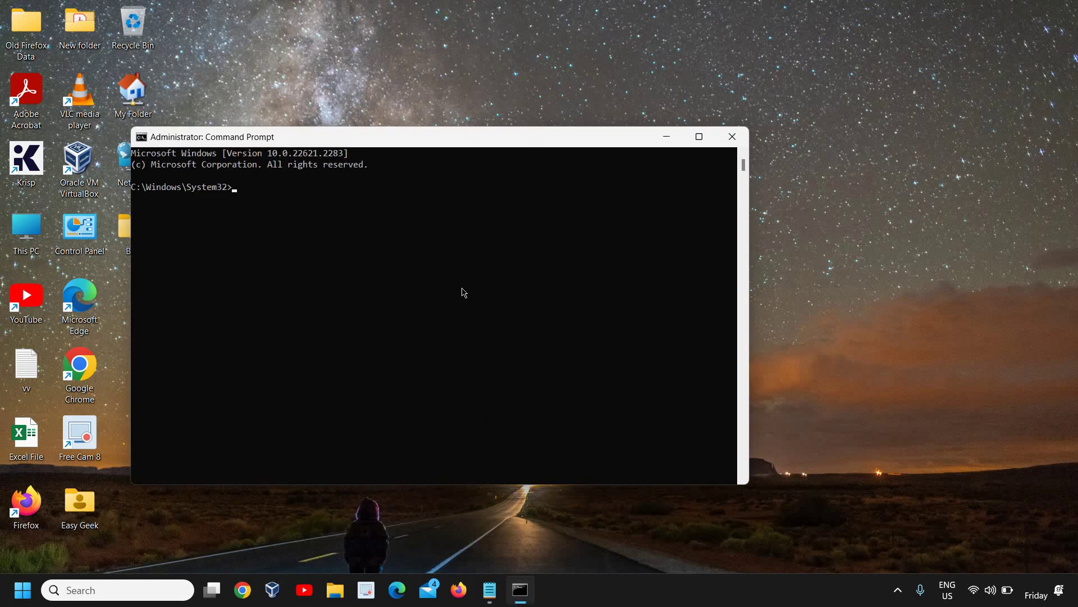
{"action": "type", "text": "sfc /scannow"}
{"action": "key", "text": "Return"}
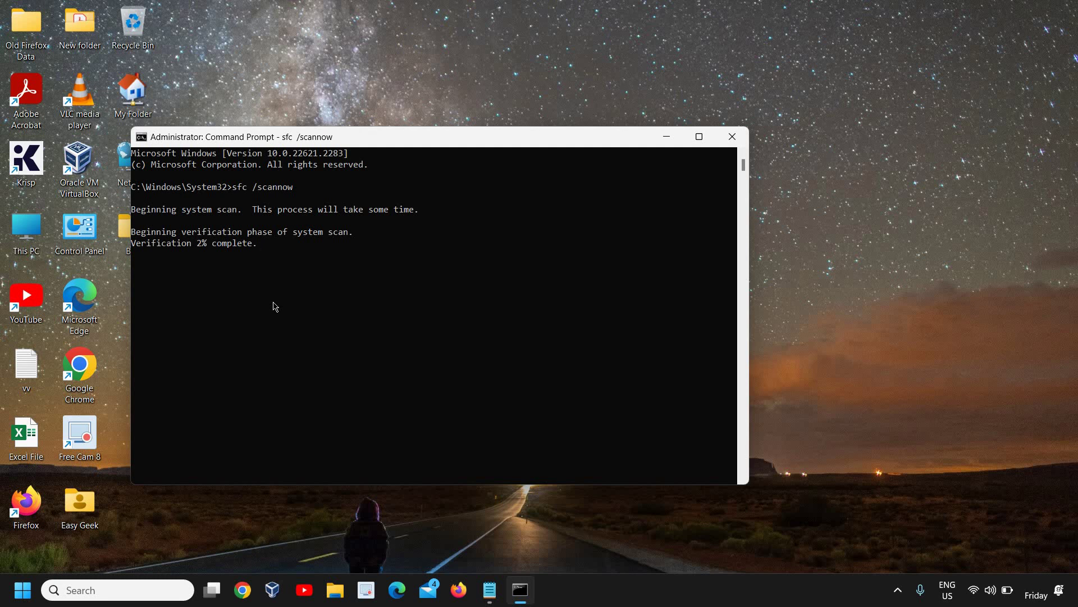
Close Command Prompt and select the DISM /Online /Cleanup-Image /ScanHealth line in Notepad's commands notes.
{"action": "left_click", "coordinate": [733, 142]}
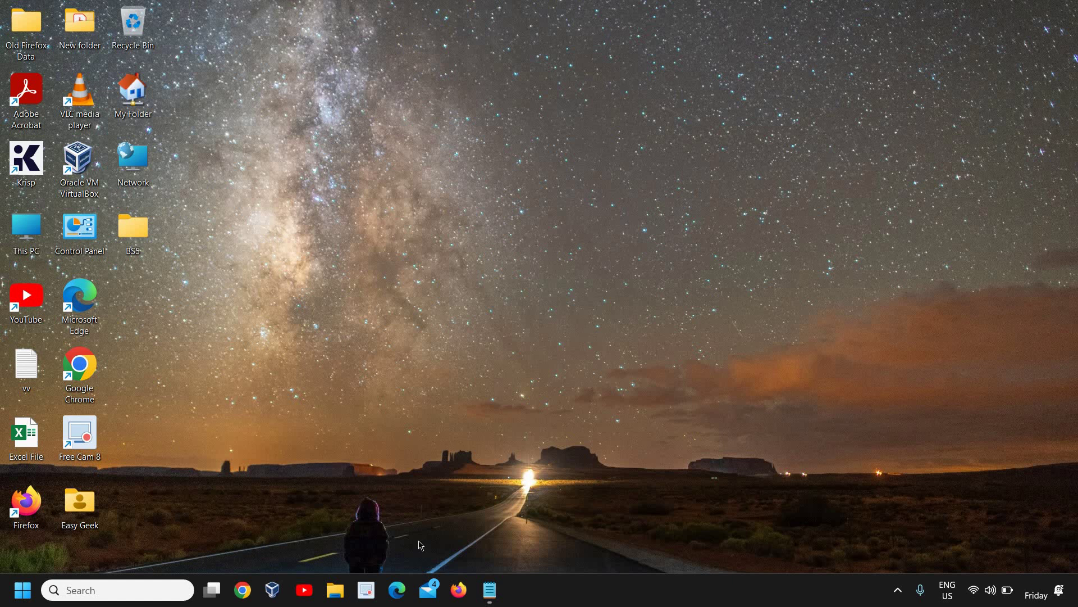
{"action": "left_click", "coordinate": [498, 592]}
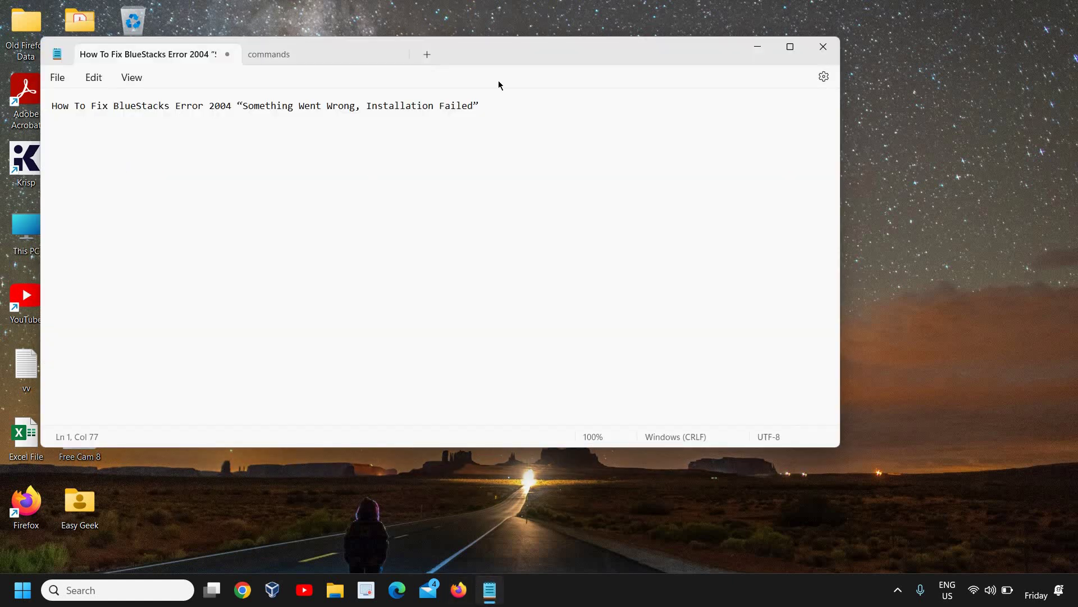
{"action": "left_click", "coordinate": [342, 54]}
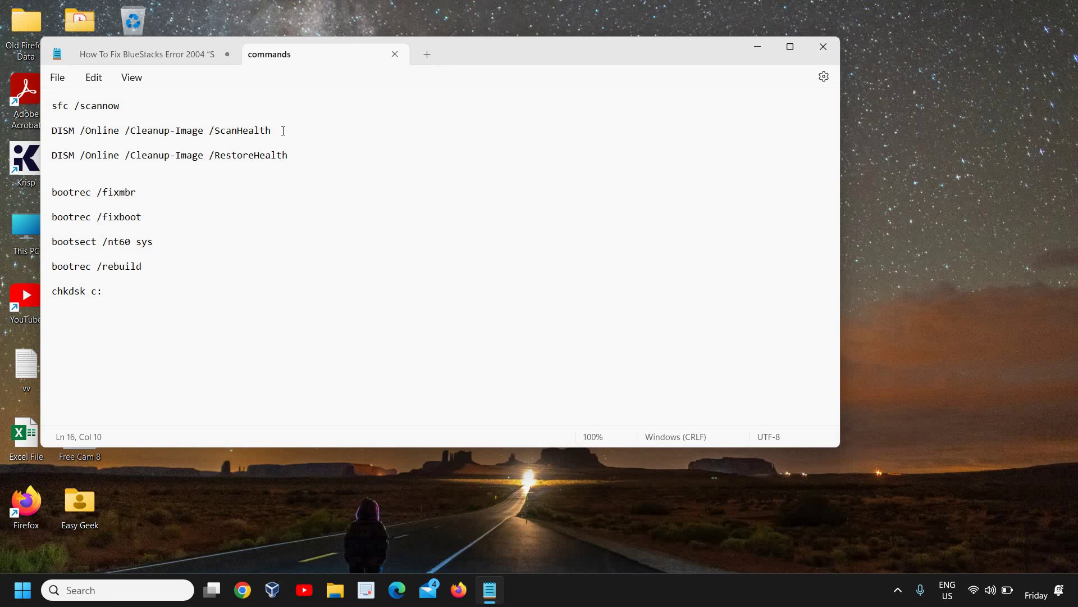
{"action": "left_click_drag", "start_coordinate": [271, 131], "coordinate": [47, 135]}
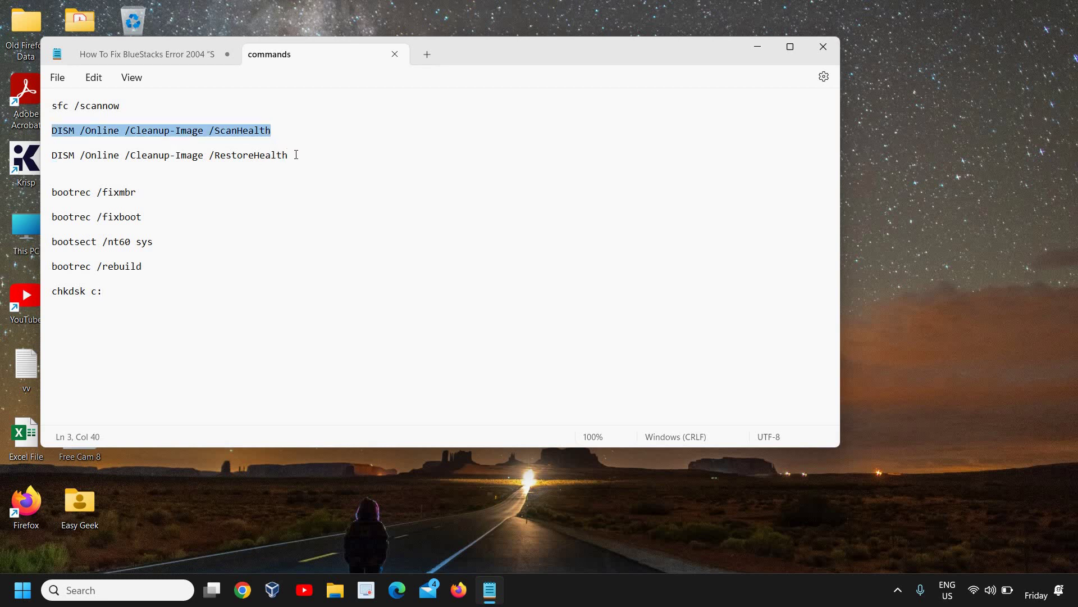
{"action": "left_click_drag", "start_coordinate": [296, 153], "coordinate": [68, 155]}
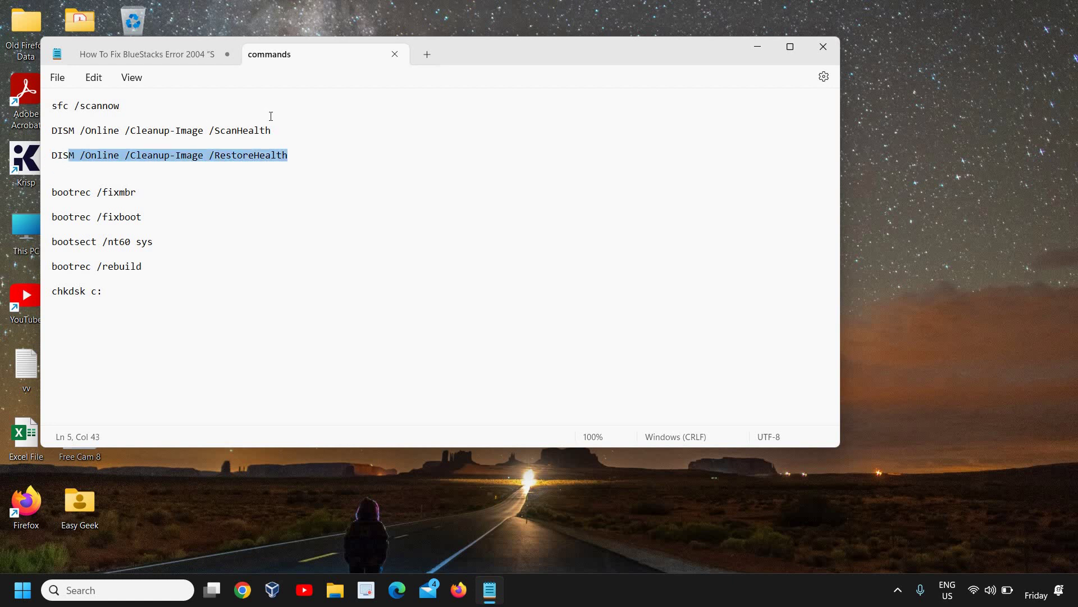
{"action": "left_click_drag", "start_coordinate": [274, 131], "coordinate": [40, 133]}
{"action": "key", "text": "ctrl+c"}
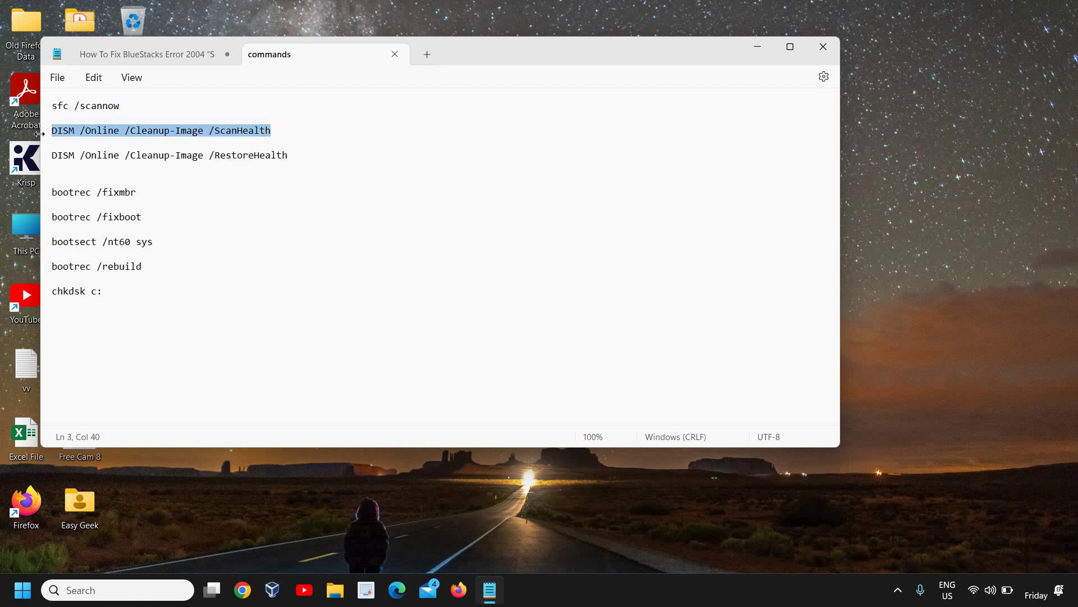
{"action": "left_click", "coordinate": [757, 47]}
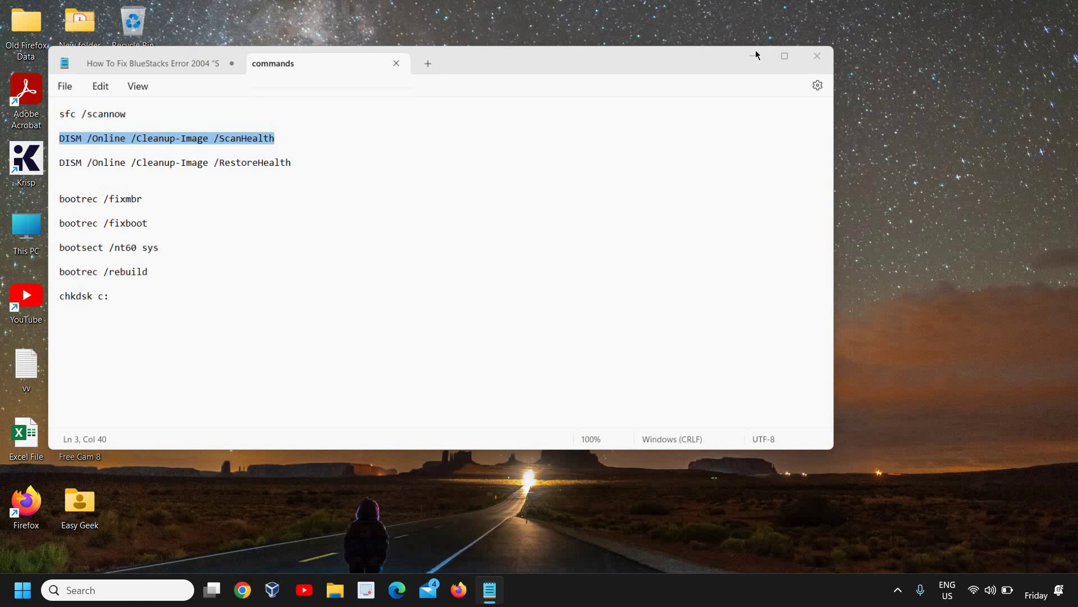
Paste and run DISM /Online /Cleanup-Image /ScanHealth in an administrator Command Prompt, then close it.
{"action": "key", "text": "super+s"}
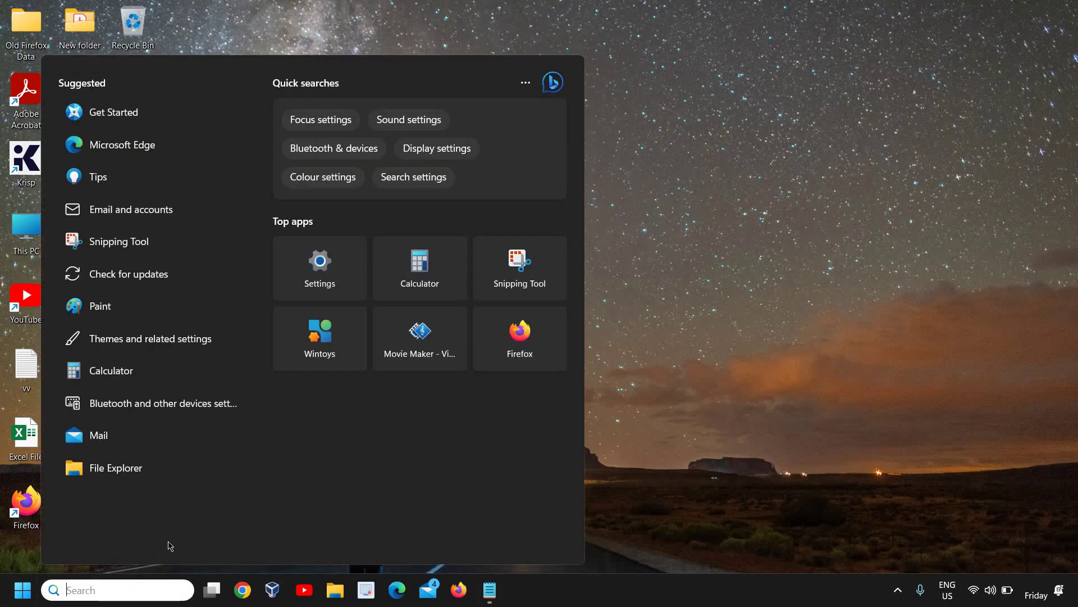
{"action": "type", "text": "cmd"}
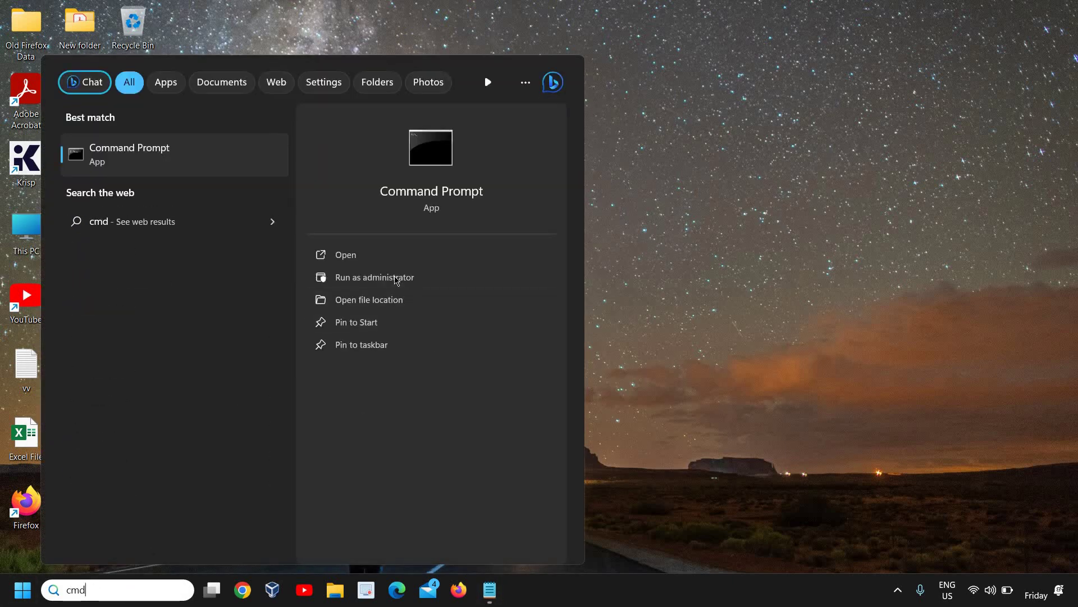
{"action": "left_click", "coordinate": [400, 277]}
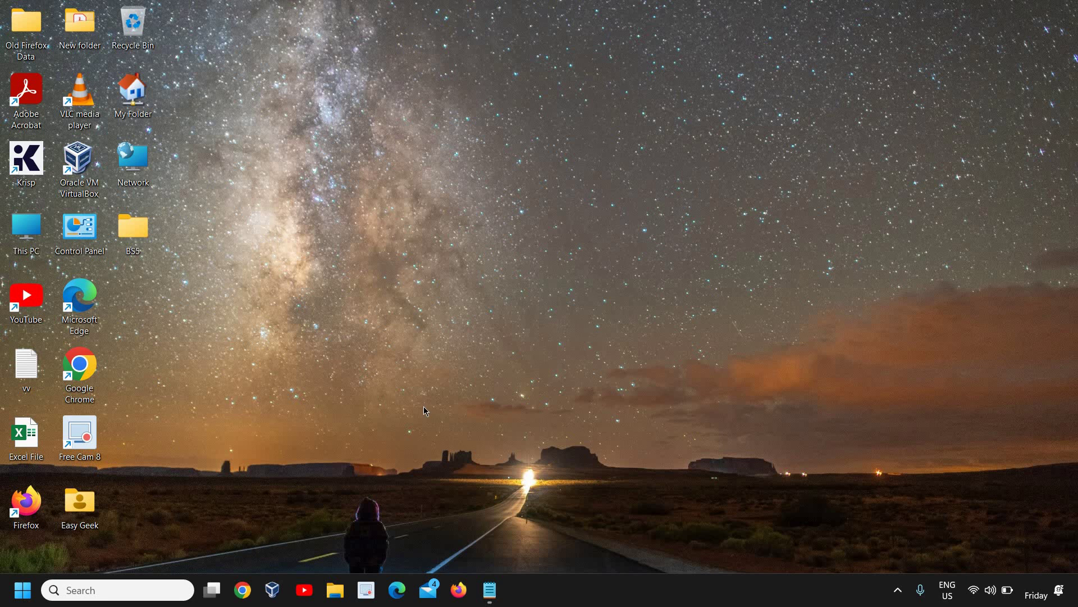
{"action": "key", "text": "ctrl+v"}
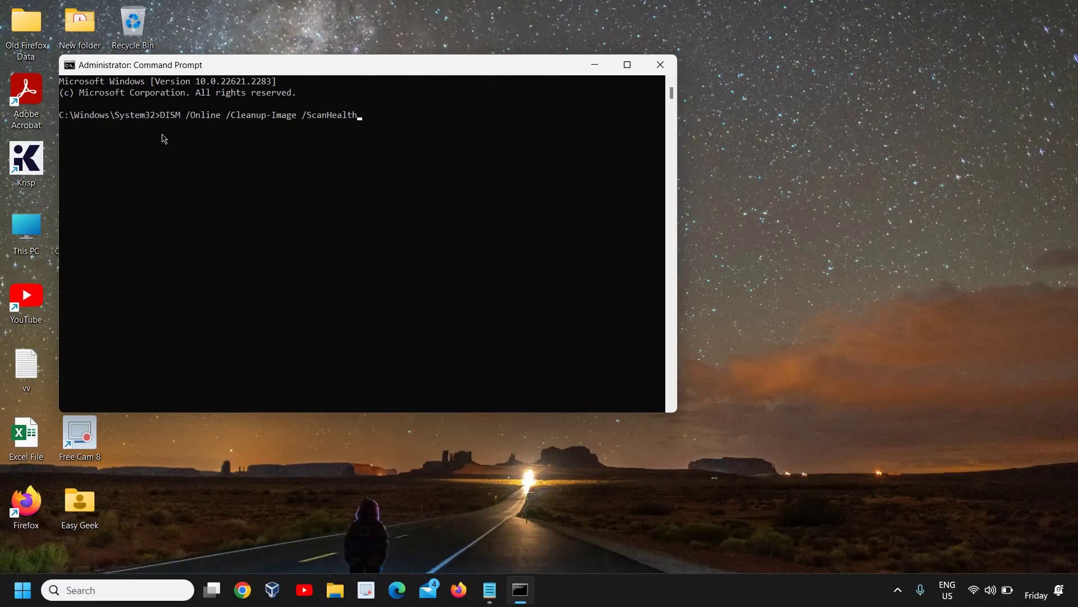
{"action": "key", "text": "Return"}
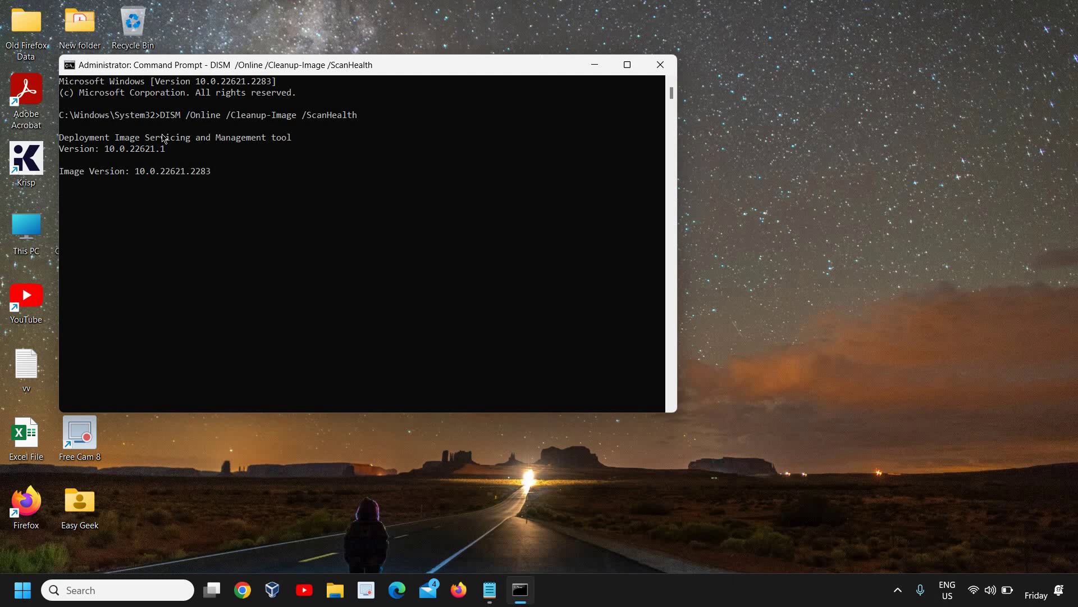
{"action": "left_click", "coordinate": [660, 64]}
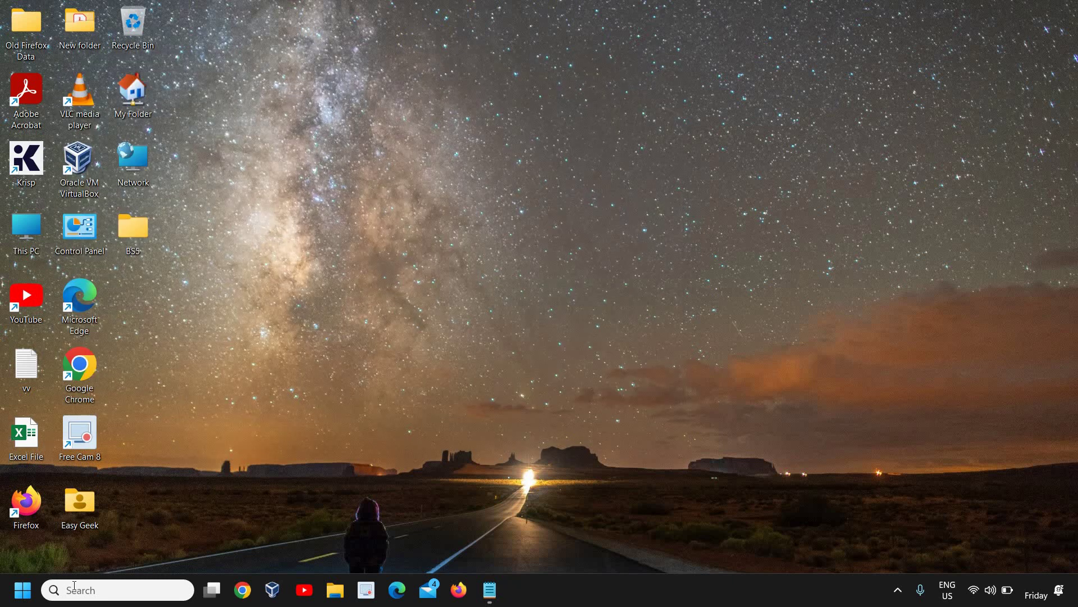
Run cleanmgr from the Run dialog, then reopen Run with cleanmgr entered again.
{"action": "right_click", "coordinate": [20, 597]}
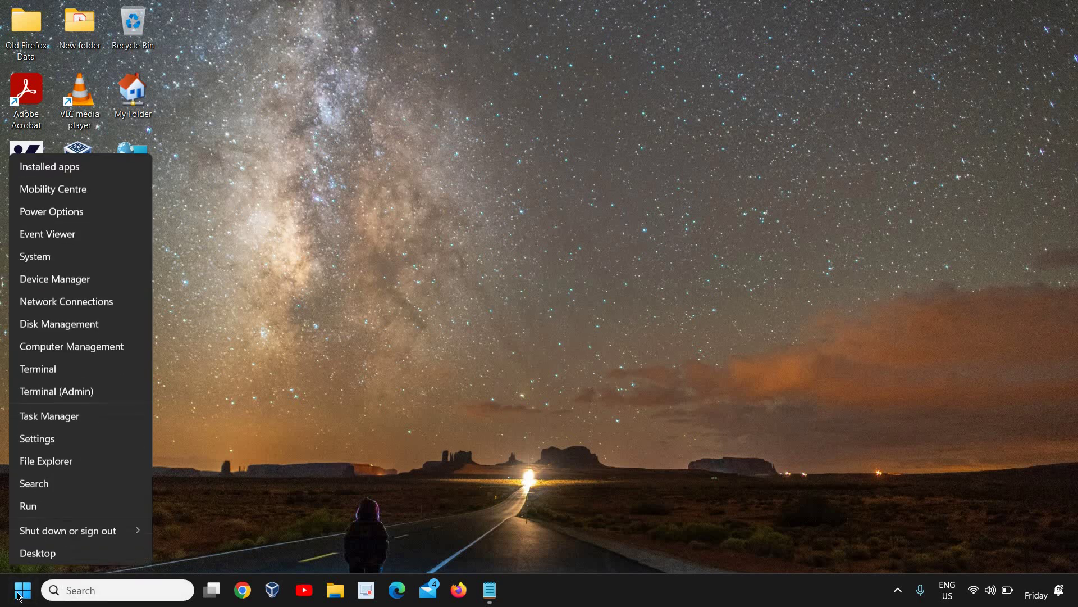
{"action": "left_click", "coordinate": [73, 507]}
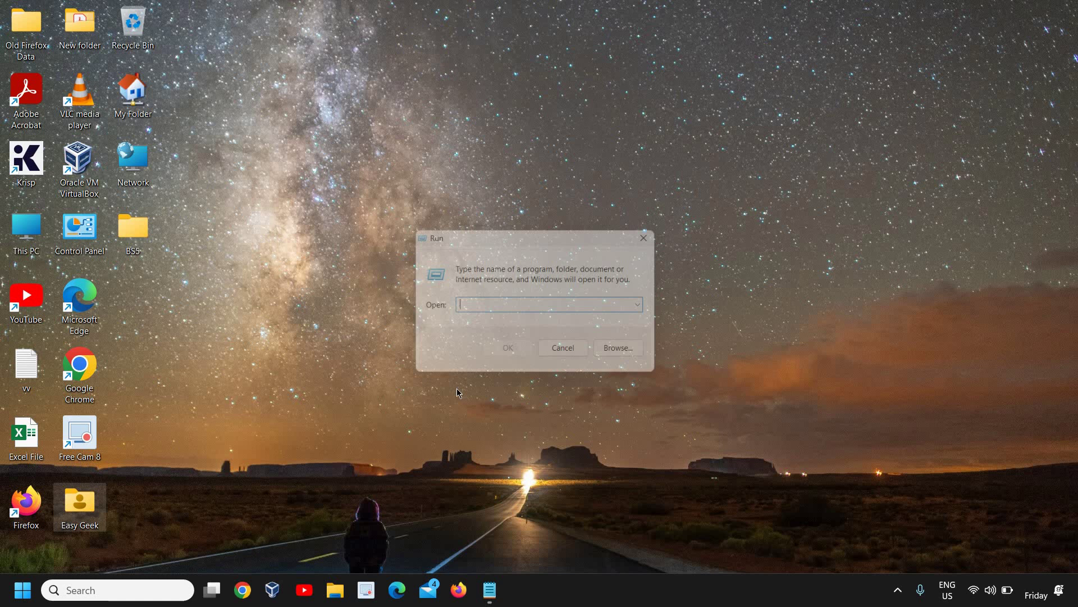
{"action": "type", "text": "cleanmgr"}
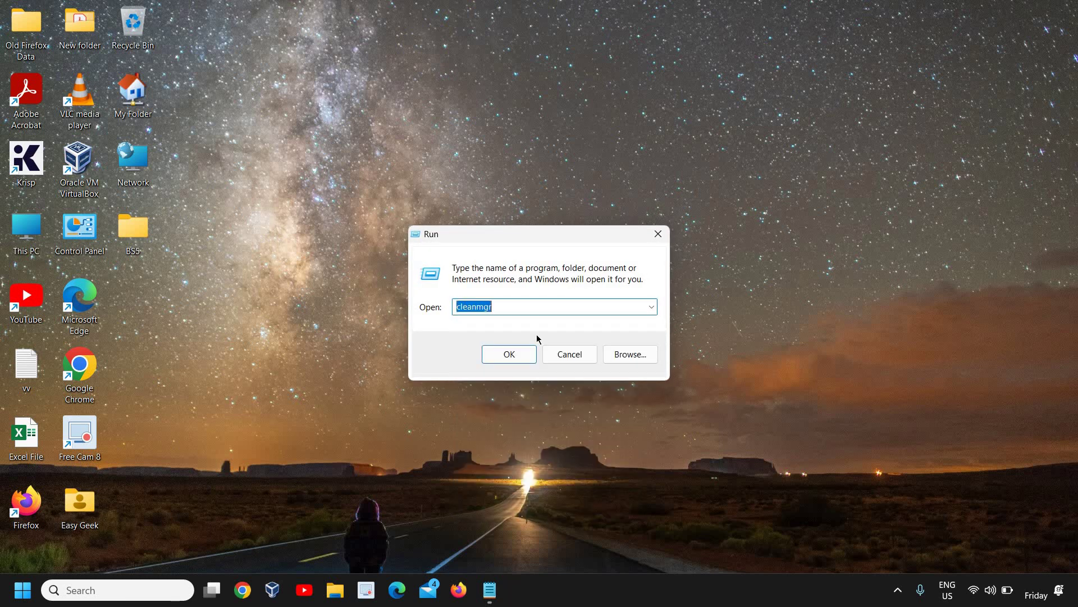
{"action": "key", "text": "Return"}
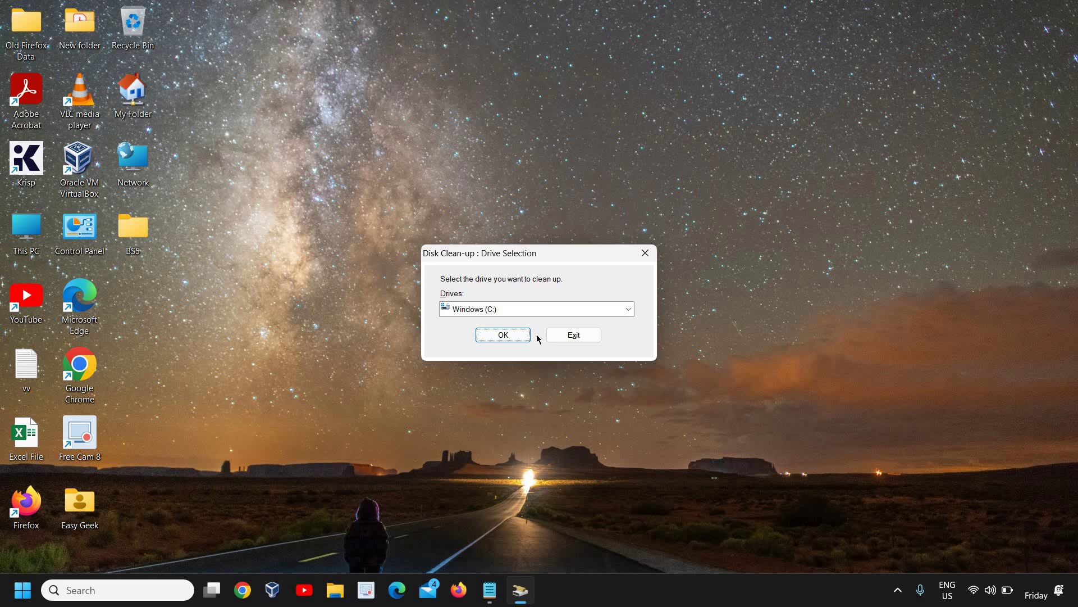
{"action": "key", "text": "super+r"}
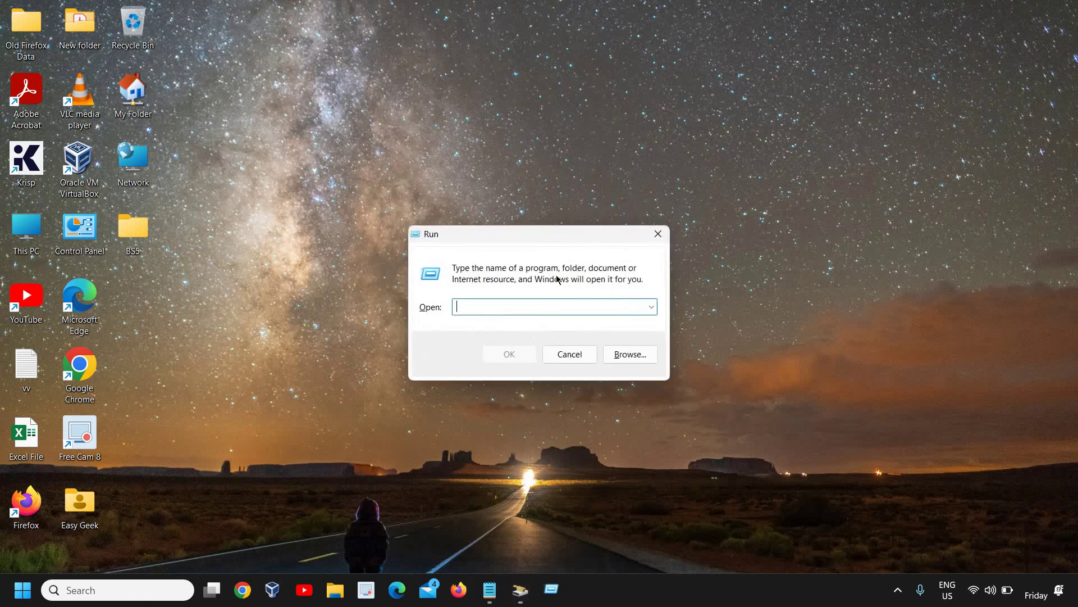
{"action": "type", "text": "cleanmgr"}
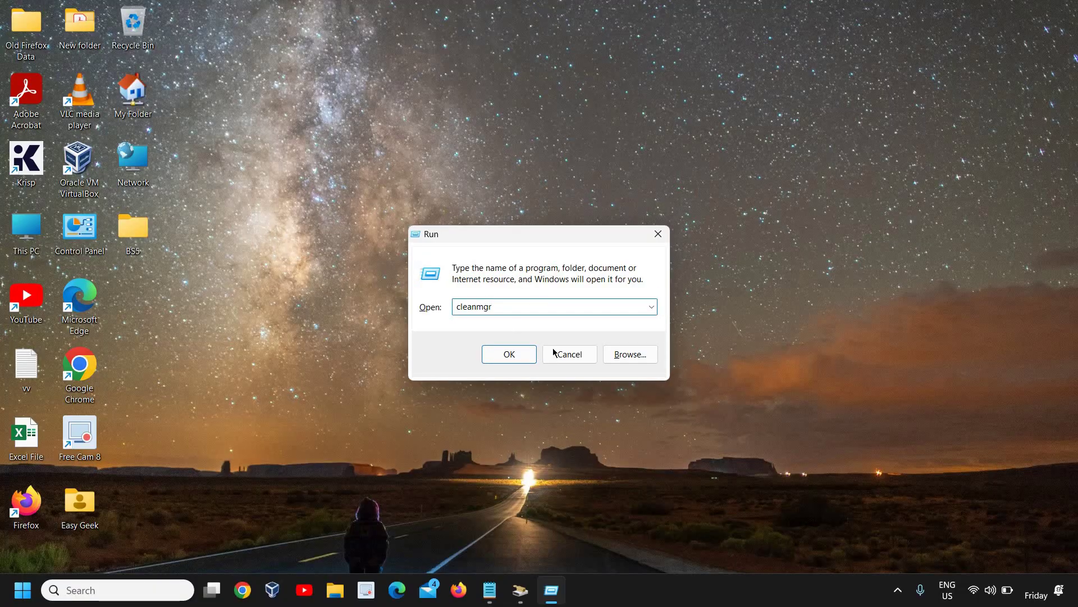
Launch Disk Clean-up and scan the Windows (C:) drive.
{"action": "left_click", "coordinate": [606, 421]}
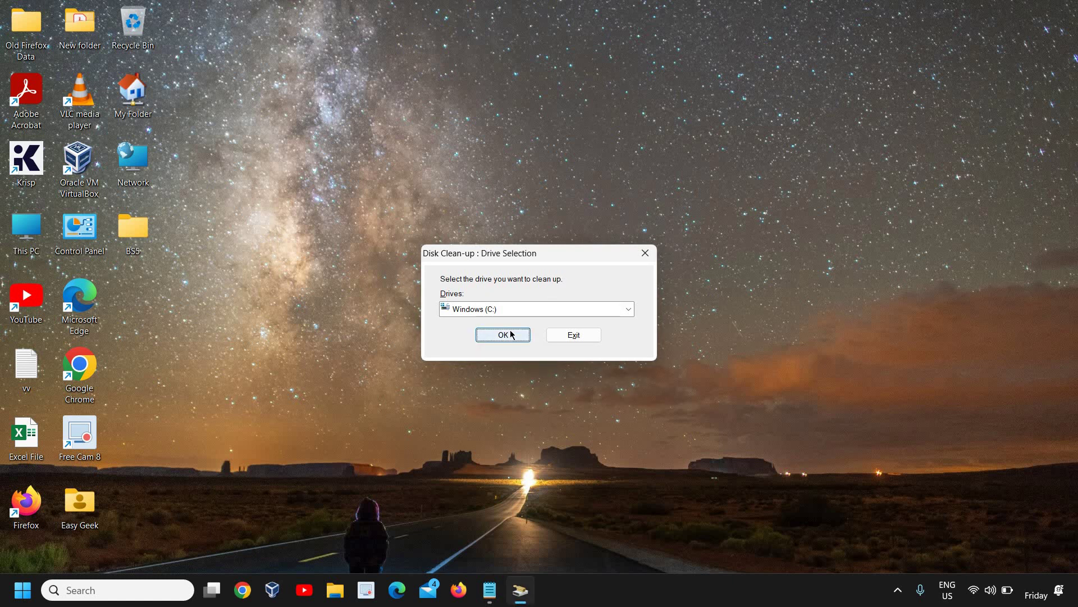
{"action": "left_click", "coordinate": [515, 312]}
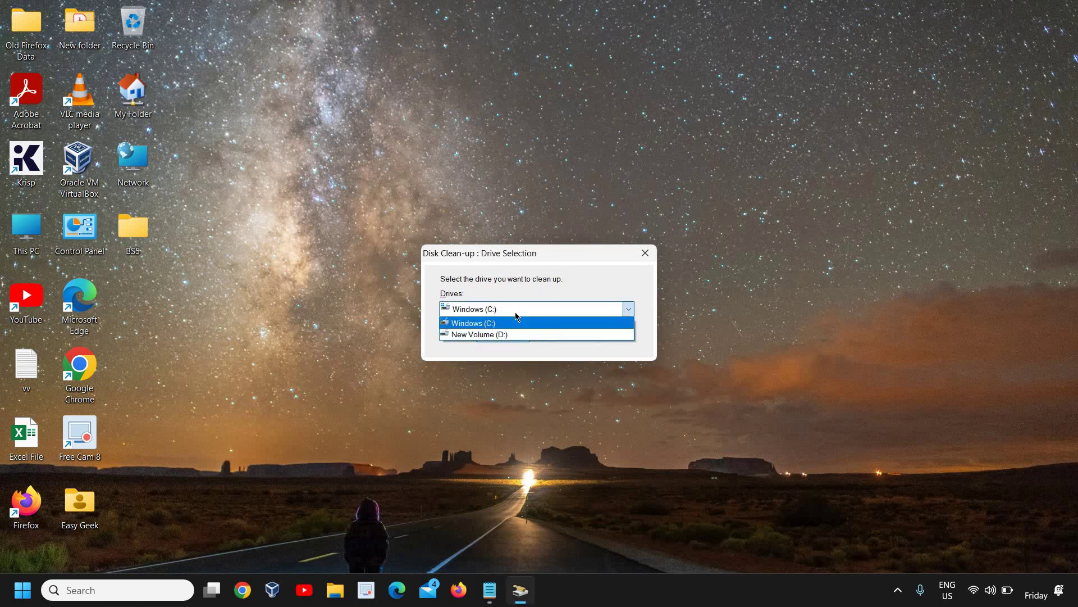
{"action": "left_click", "coordinate": [516, 323]}
{"action": "left_click", "coordinate": [491, 337]}
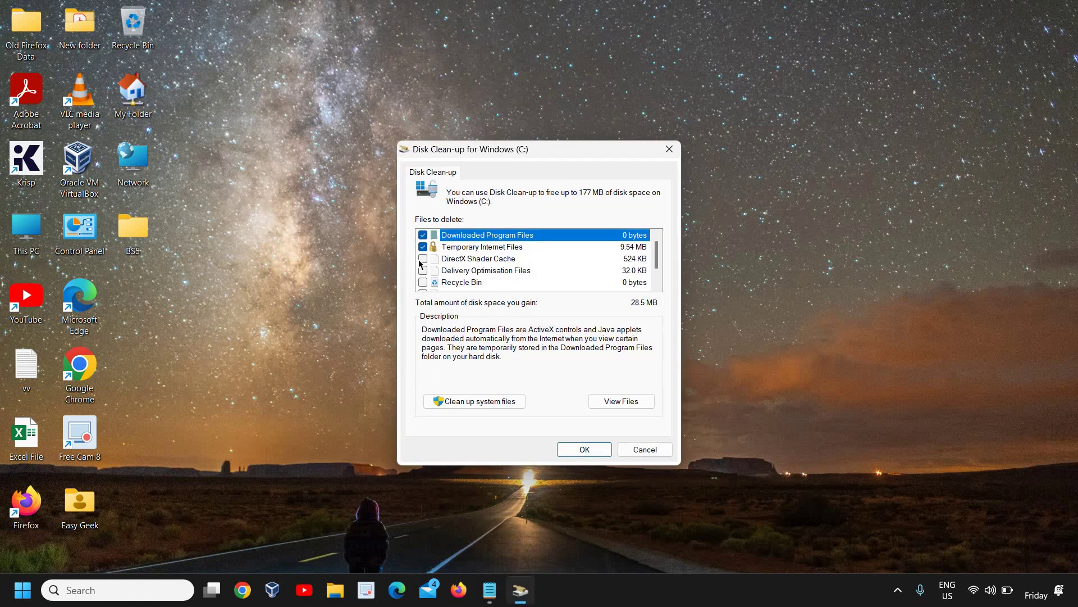
Tick DirectX Shader Cache, Delivery Optimisation Files, Recycle Bin and Temporary files, then permanently delete them.
{"action": "left_click", "coordinate": [423, 258]}
{"action": "left_click", "coordinate": [423, 270]}
{"action": "left_click", "coordinate": [423, 282]}
{"action": "scroll", "coordinate": [435, 284], "scroll_direction": "down", "scroll_amount": 1}
{"action": "left_click", "coordinate": [423, 270]}
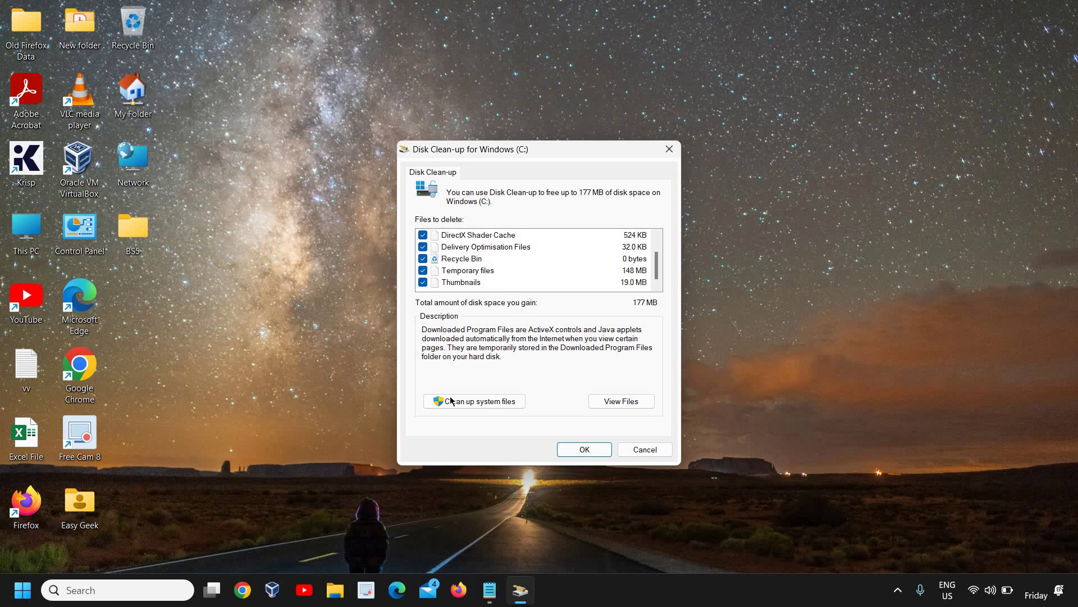
{"action": "left_click", "coordinate": [591, 452]}
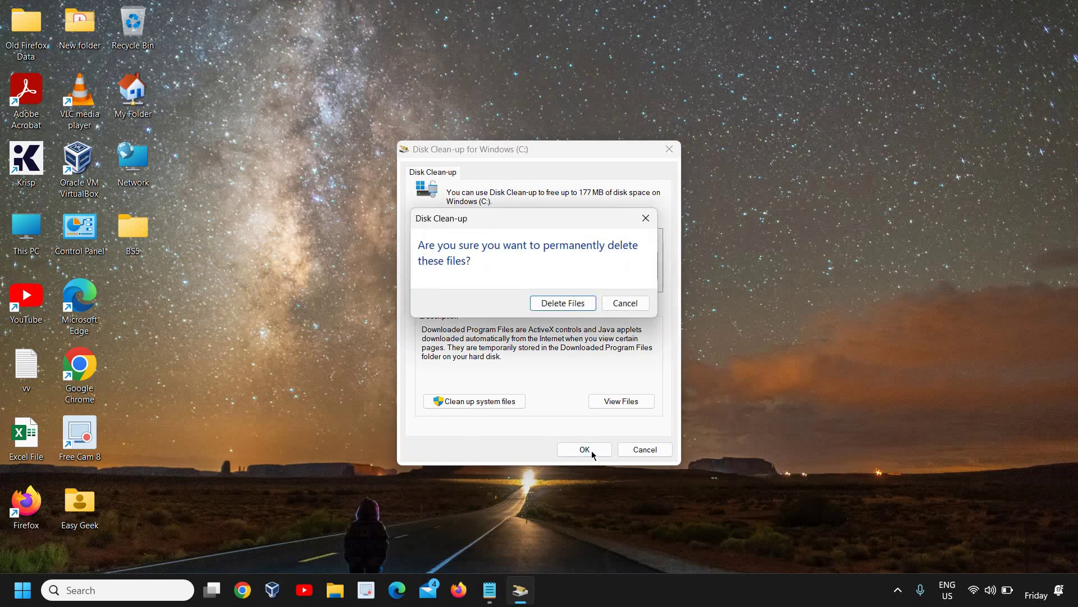
{"action": "left_click", "coordinate": [566, 303]}
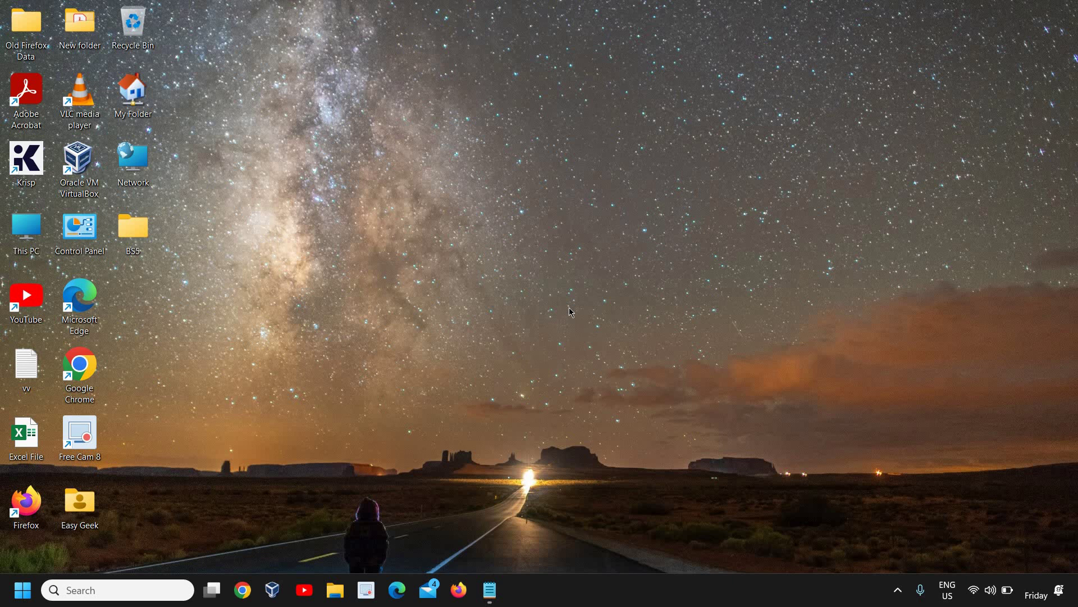
Open Windows Security from its shield icon among the system tray's hidden icons.
{"action": "left_click", "coordinate": [898, 589]}
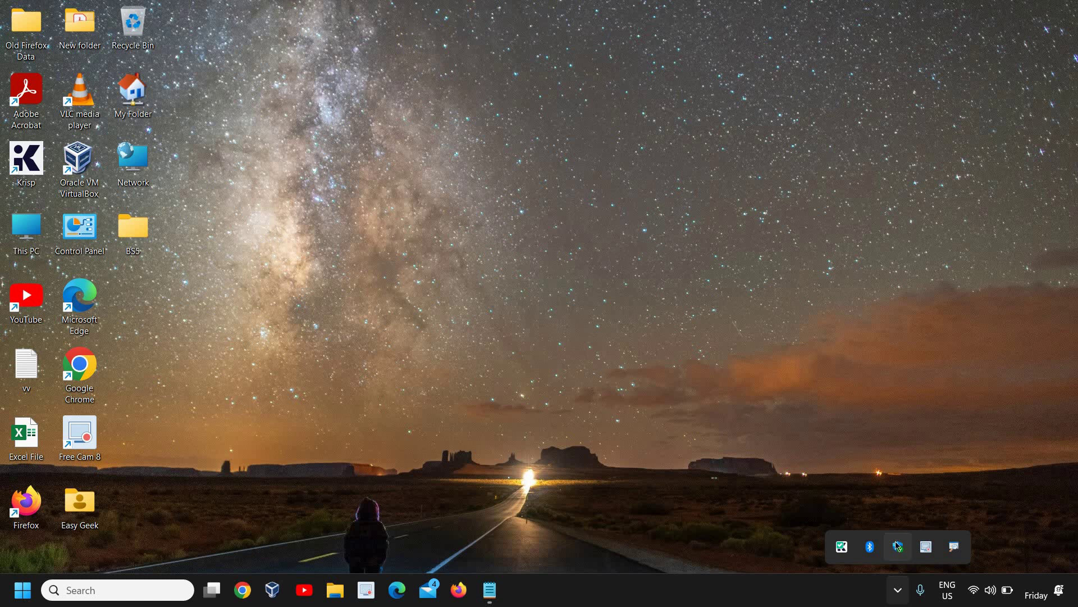
{"action": "left_click", "coordinate": [899, 595]}
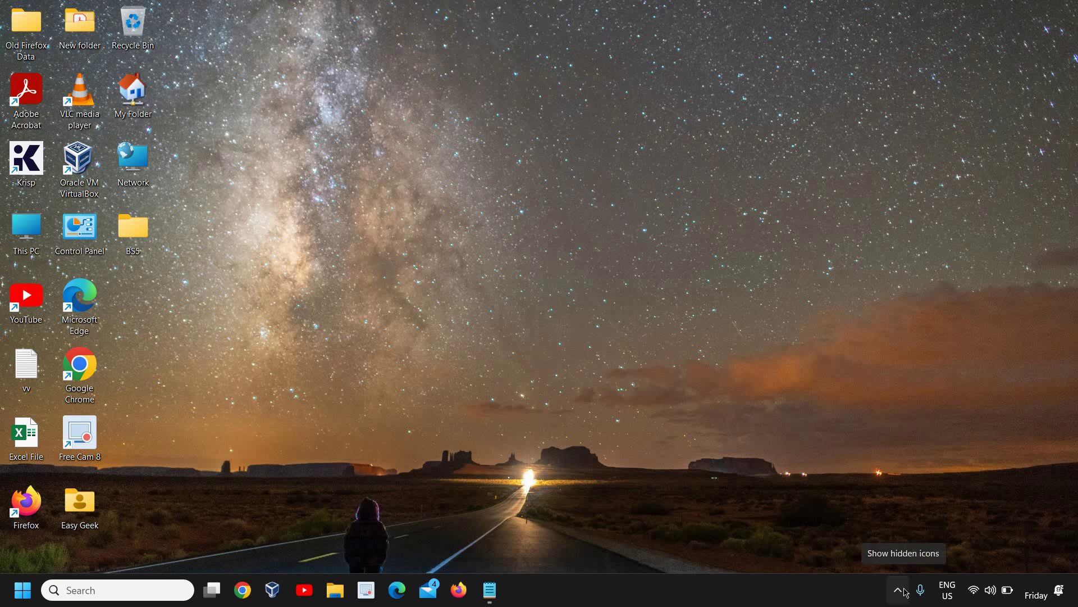
{"action": "left_click", "coordinate": [900, 591]}
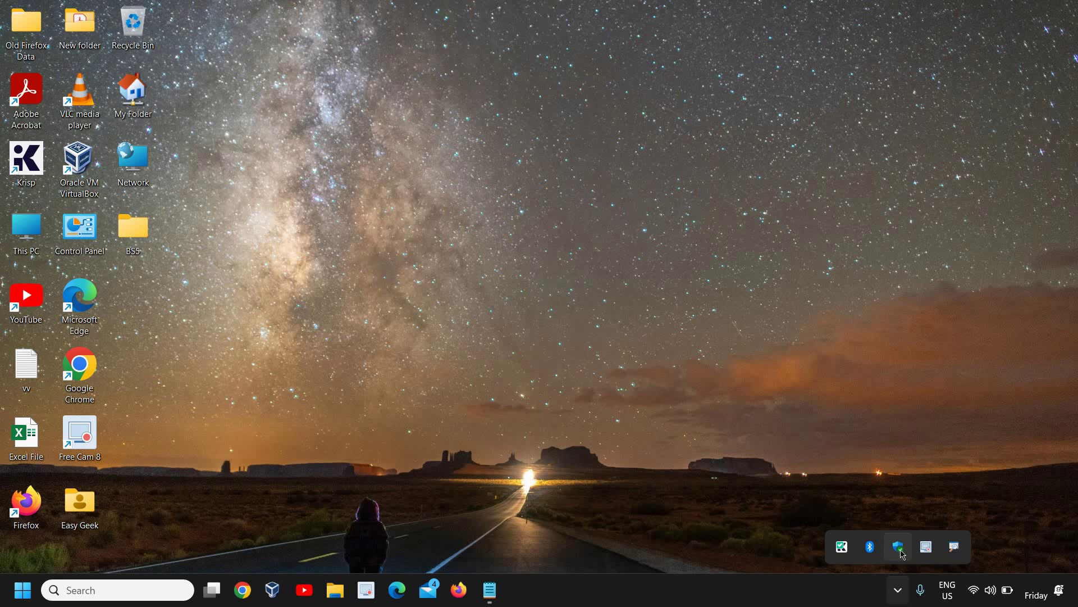
{"action": "left_click_drag", "start_coordinate": [904, 552], "coordinate": [885, 546]}
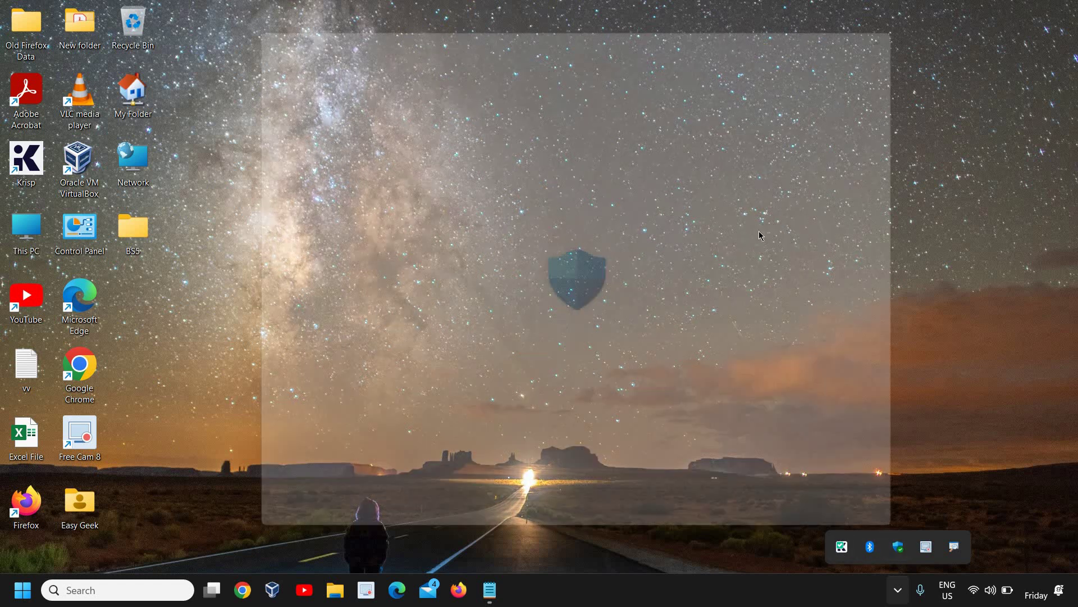
{"action": "right_click", "coordinate": [961, 213]}
{"action": "left_click", "coordinate": [674, 137]}
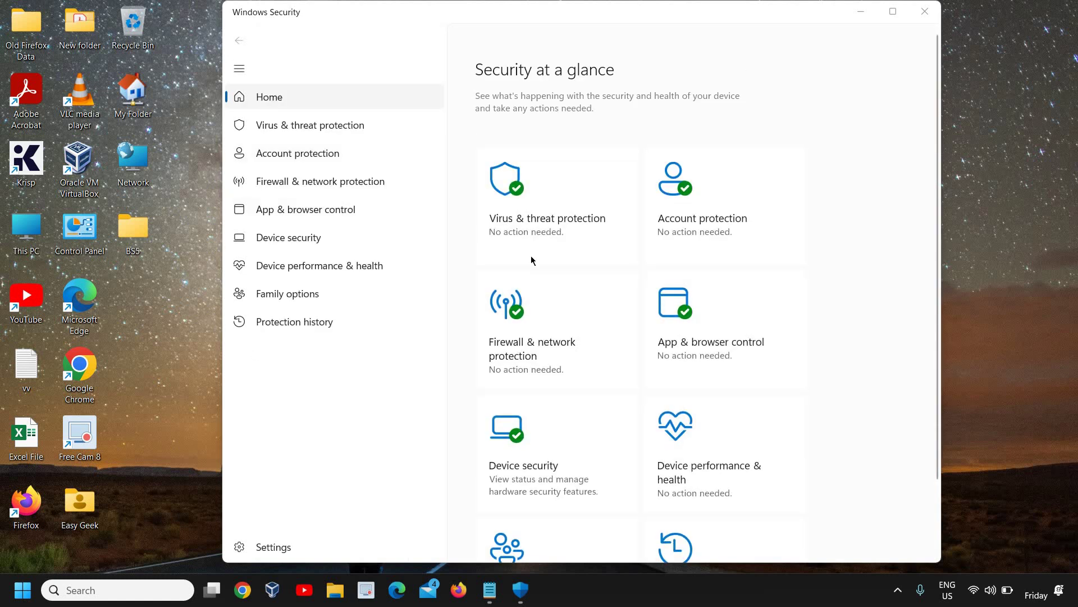
Turn Real-time protection off and back on in Virus & threat protection settings, then close Windows Security.
{"action": "left_click", "coordinate": [544, 213]}
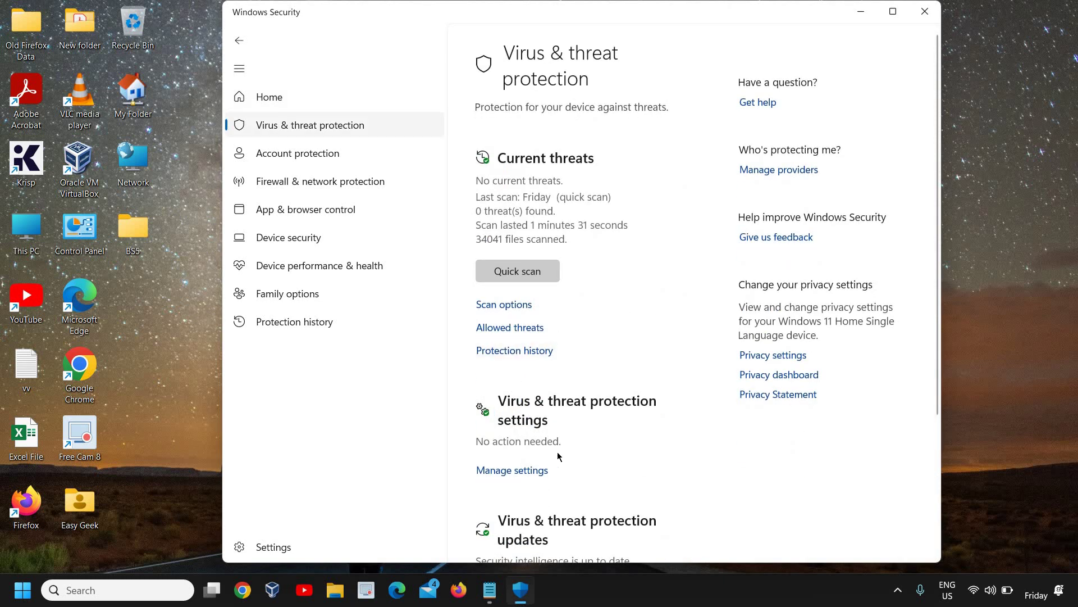
{"action": "scroll", "coordinate": [558, 456], "scroll_direction": "down", "scroll_amount": 3}
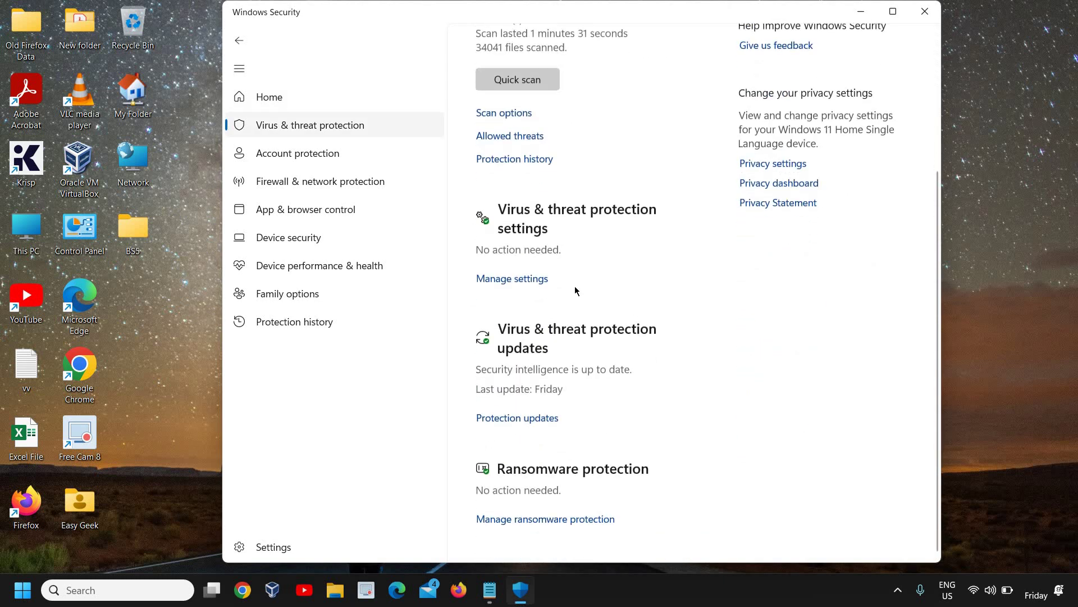
{"action": "left_click", "coordinate": [528, 284]}
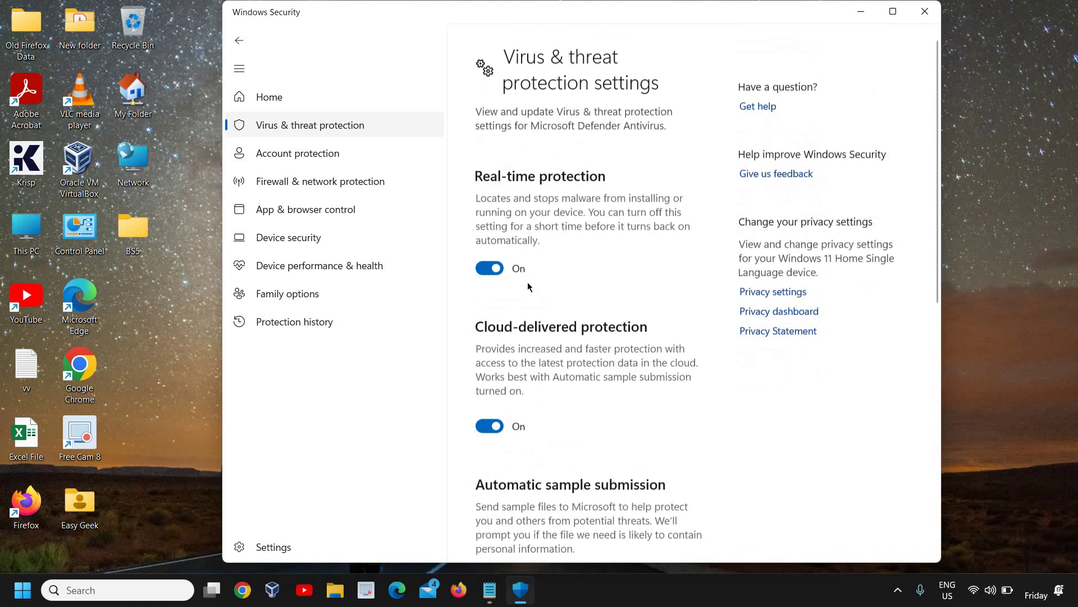
{"action": "left_click", "coordinate": [493, 268]}
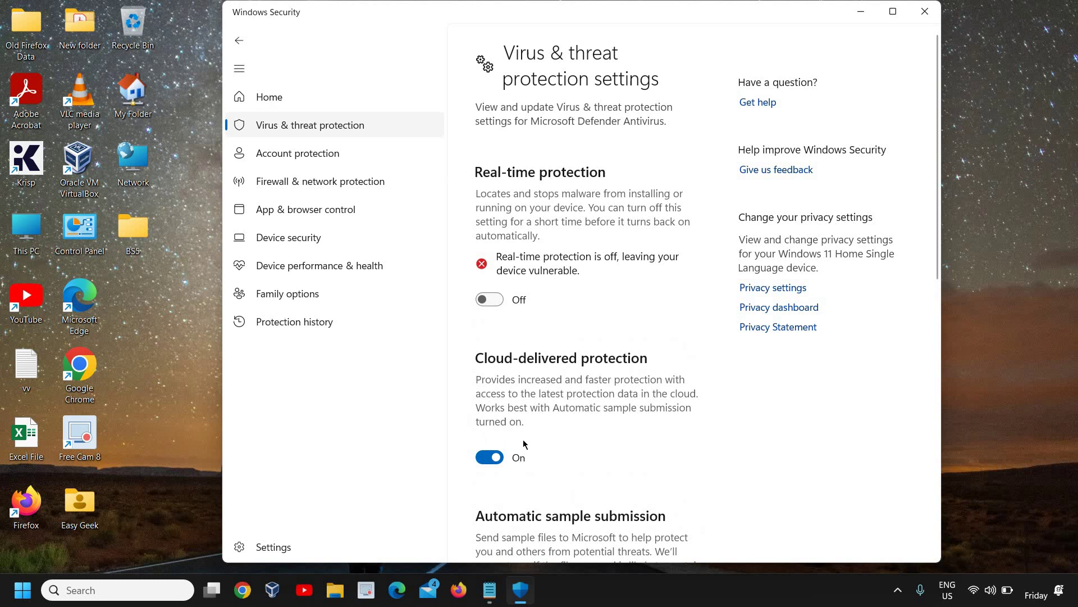
{"action": "scroll", "coordinate": [562, 365], "scroll_direction": "down", "scroll_amount": 5}
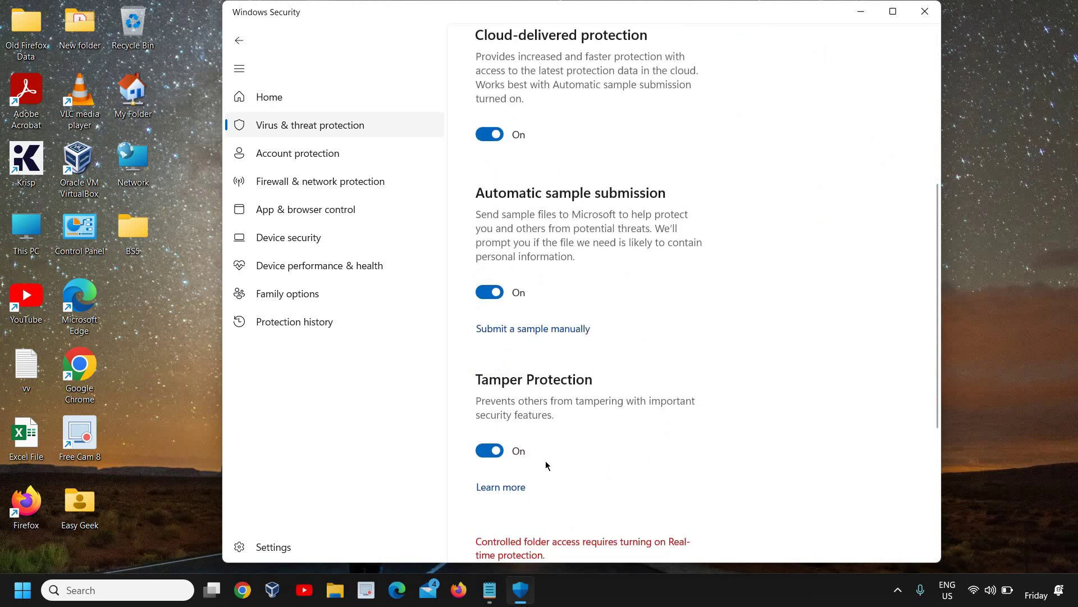
{"action": "scroll", "coordinate": [546, 465], "scroll_direction": "up", "scroll_amount": 5}
{"action": "left_click", "coordinate": [487, 300]}
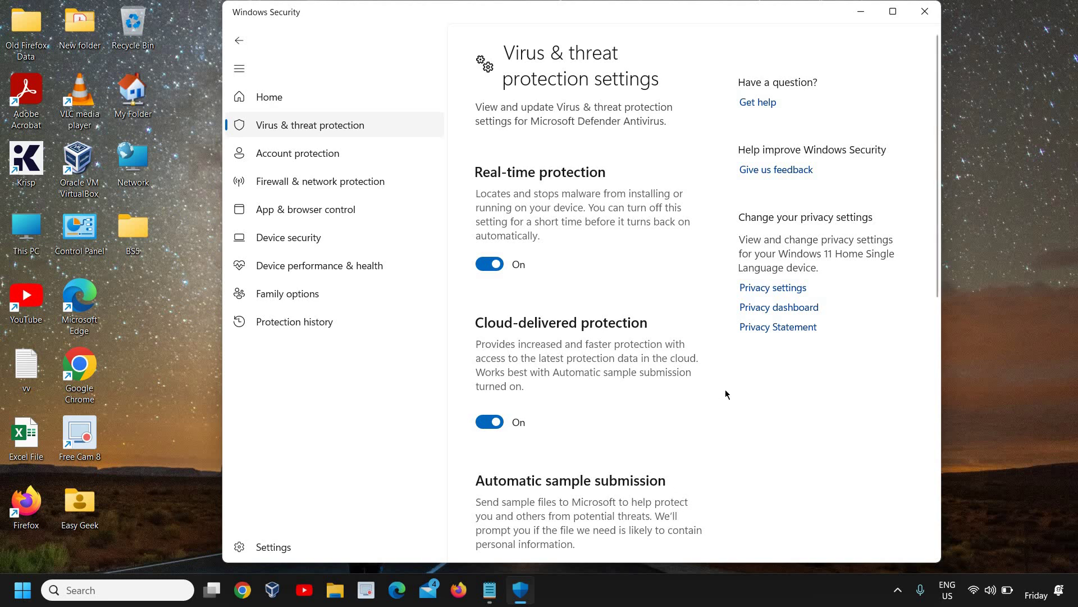
{"action": "left_click", "coordinate": [928, 16]}
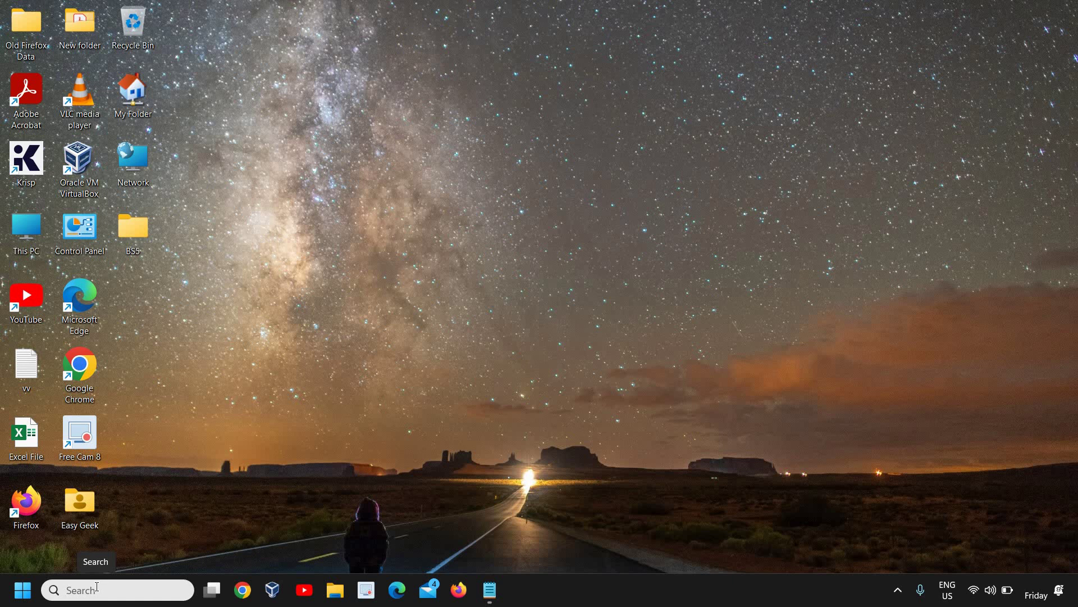
Open Settings from the Start quick-link menu and go to the Windows Update page.
{"action": "right_click", "coordinate": [19, 596]}
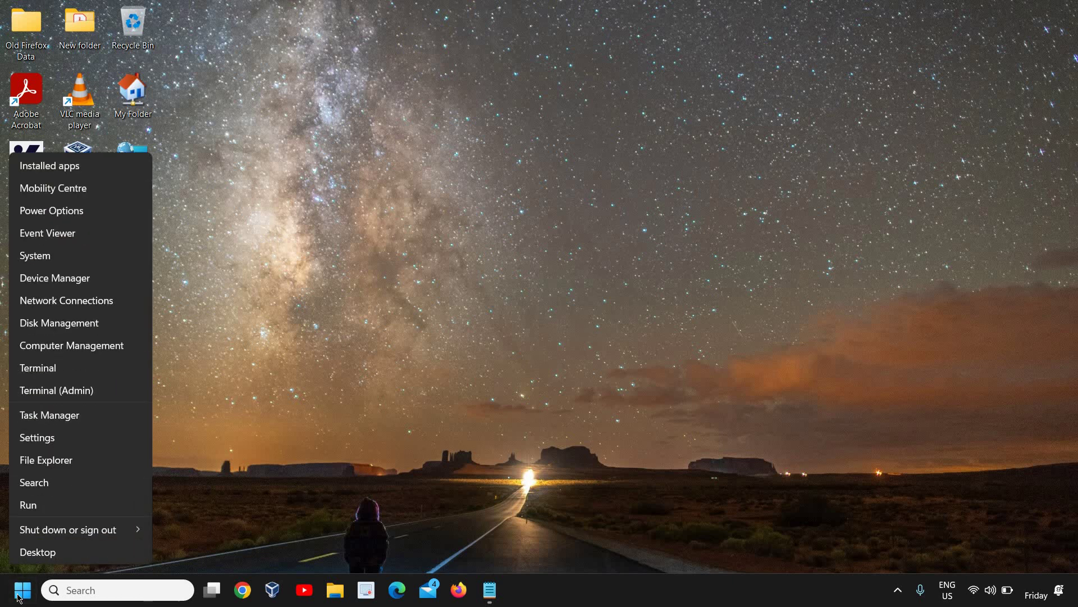
{"action": "left_click", "coordinate": [78, 440]}
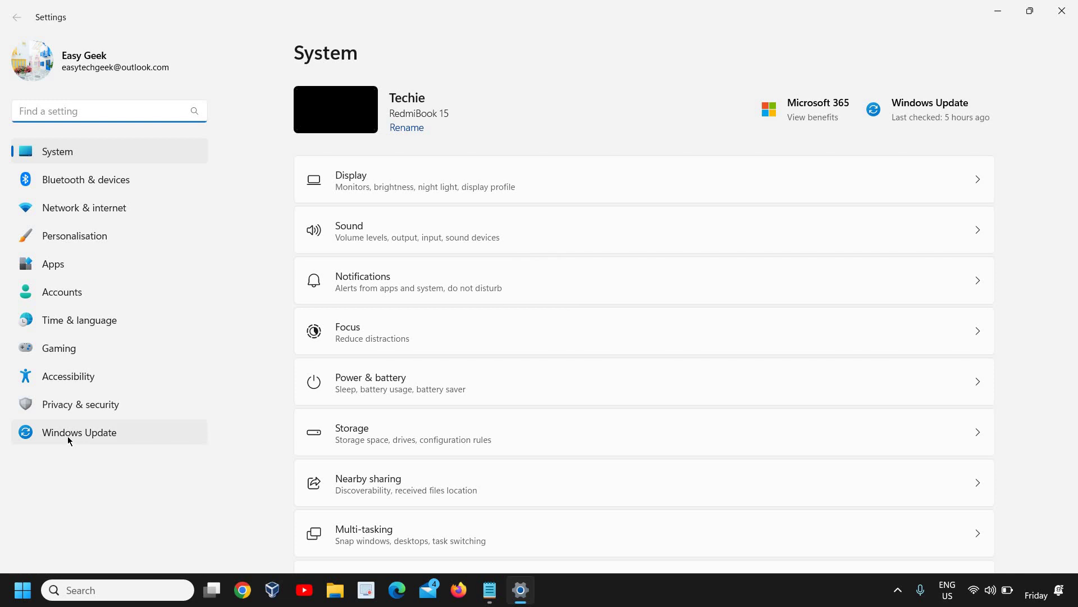
{"action": "left_click", "coordinate": [57, 438]}
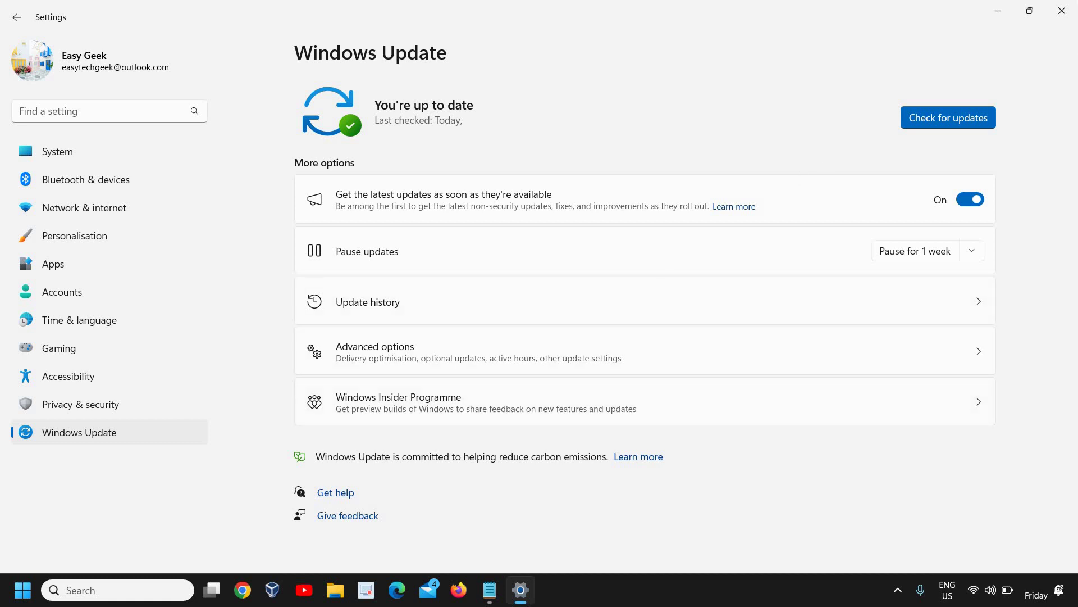
Close the Settings window.
{"action": "left_click", "coordinate": [1062, 11]}
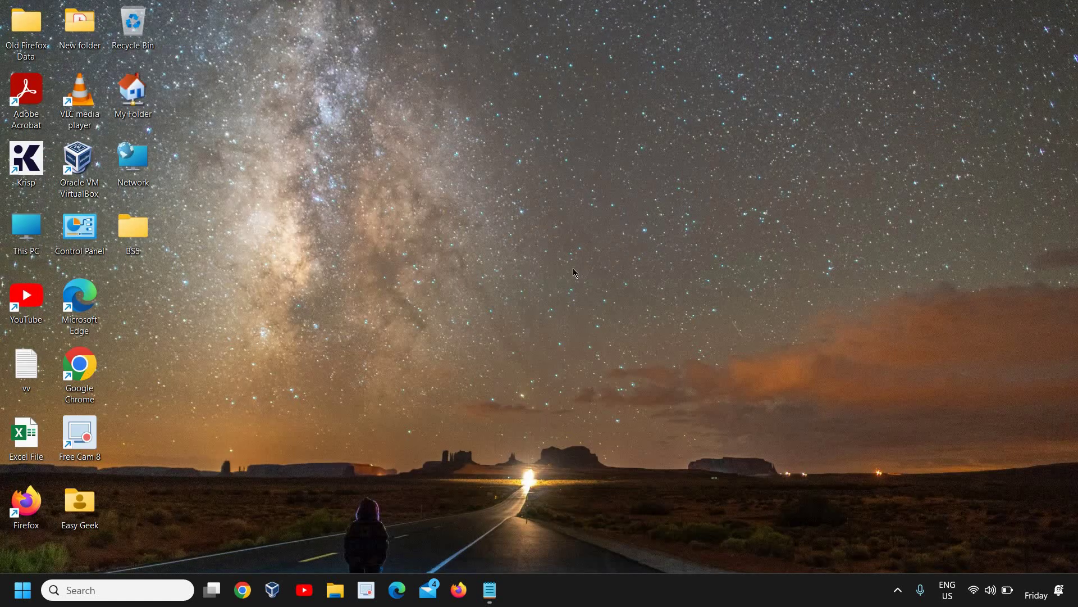